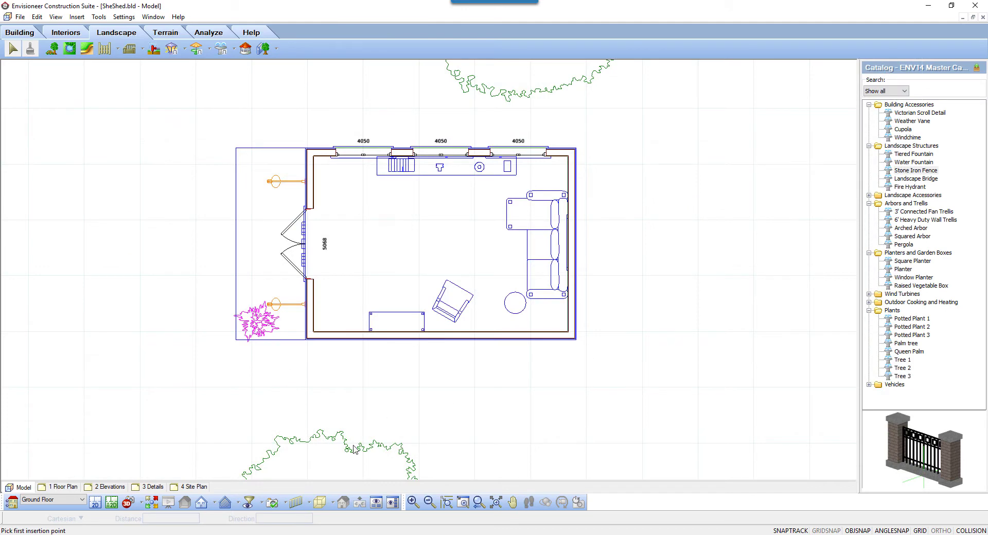
Step: View the shed interior from the Inside SheShed camera, then return to the 2D plan
{"action": "left_click", "coordinate": [139, 502]}
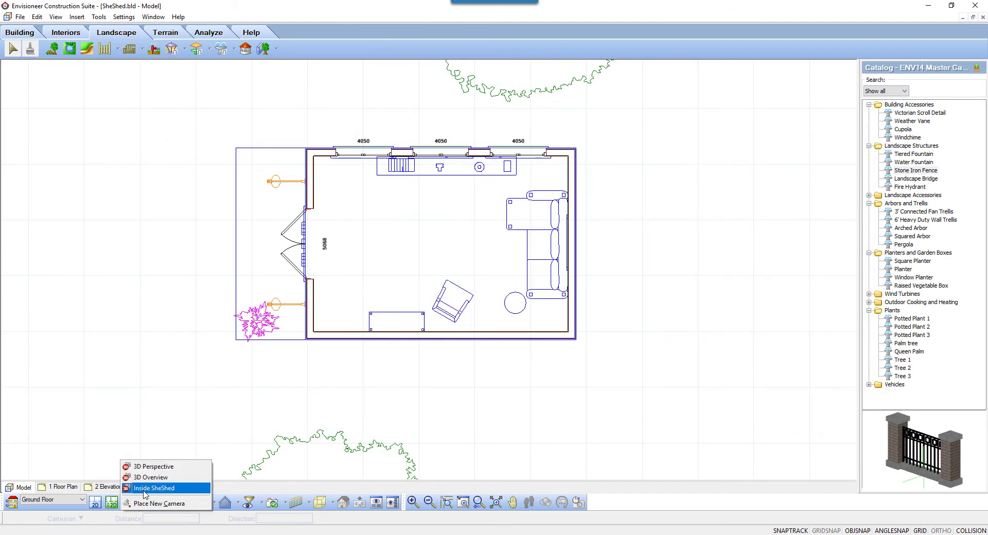
{"action": "left_click", "coordinate": [148, 489]}
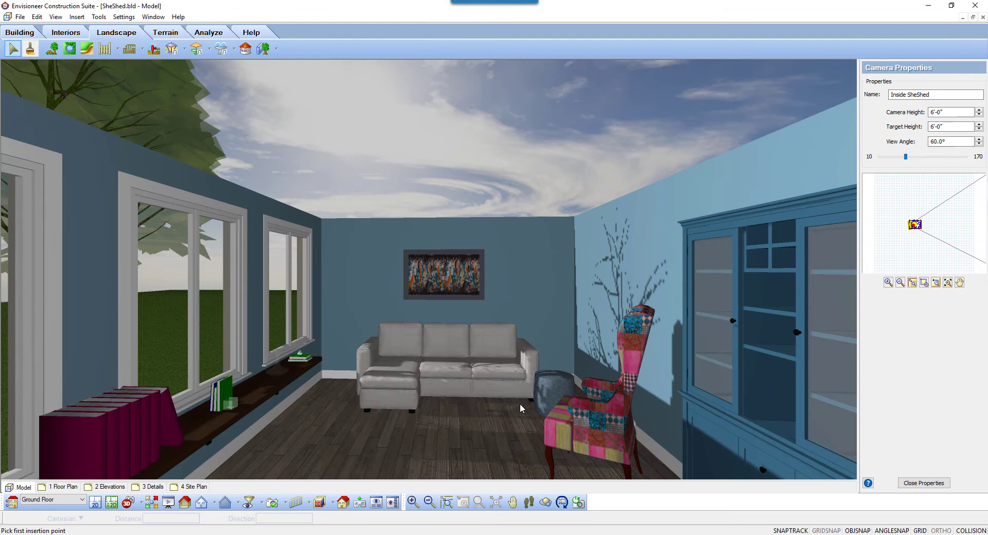
{"action": "left_click", "coordinate": [95, 504]}
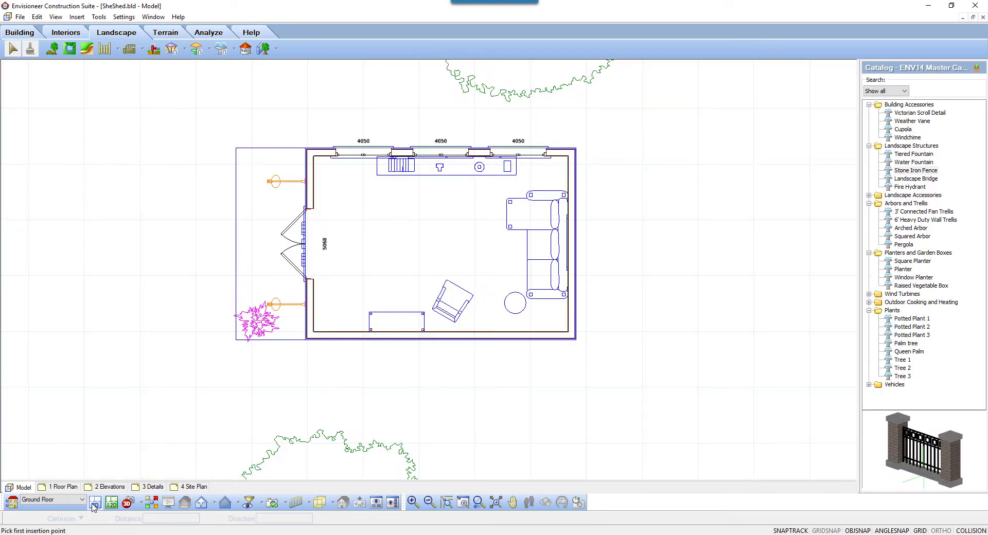
Step: Place a 10/12 Slope Hip Roof - Shingles by perimeter inside the shed walls and select it
{"action": "left_click", "coordinate": [27, 34]}
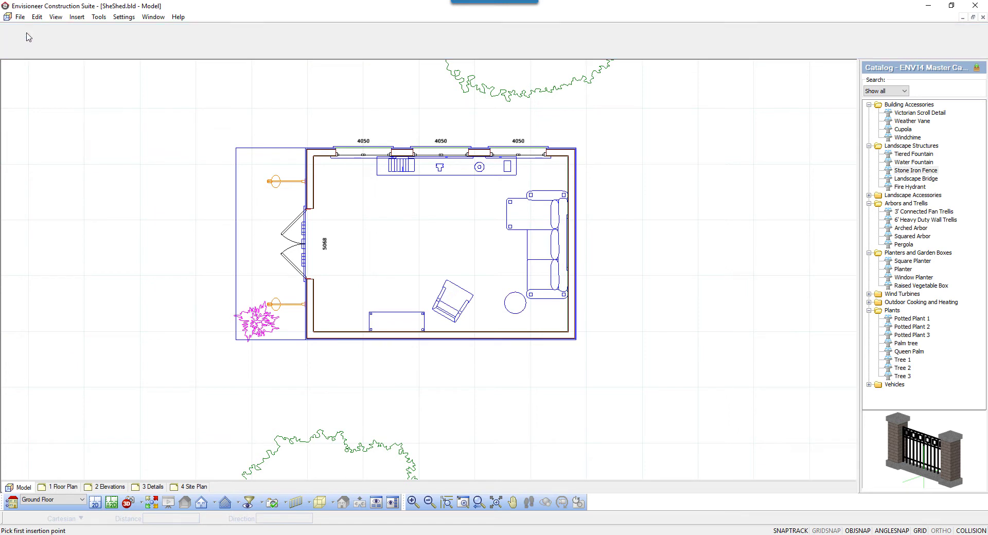
{"action": "left_click", "coordinate": [258, 49]}
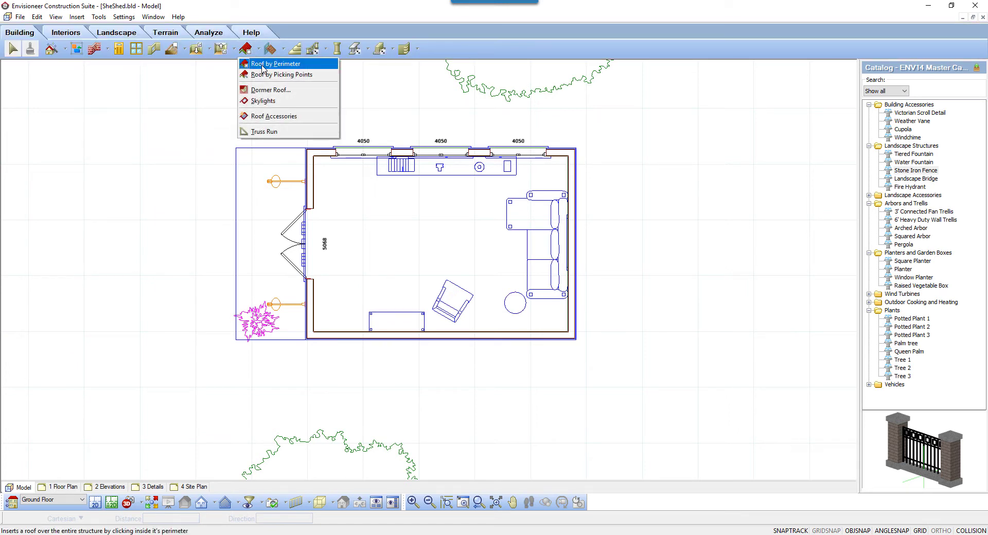
{"action": "left_click", "coordinate": [262, 65]}
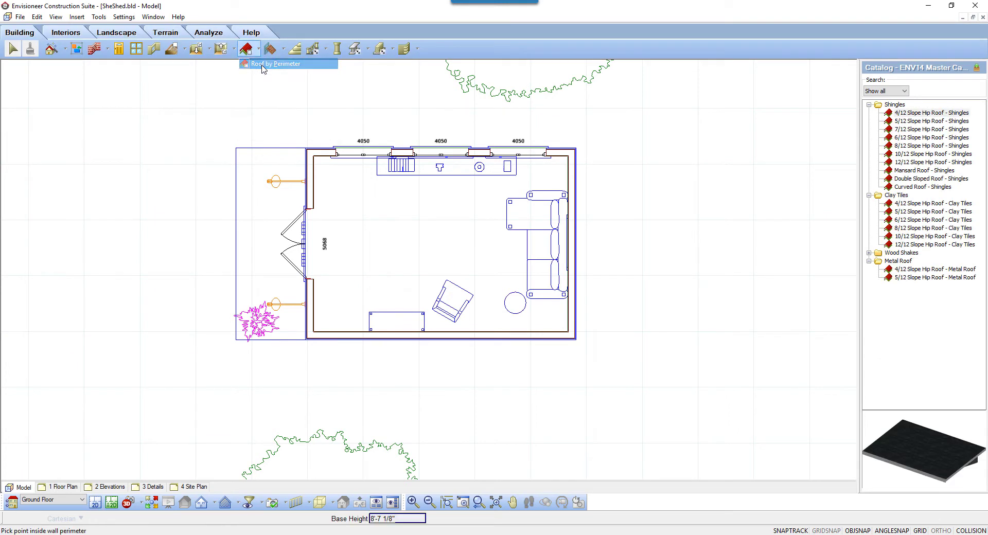
{"action": "left_click", "coordinate": [931, 154]}
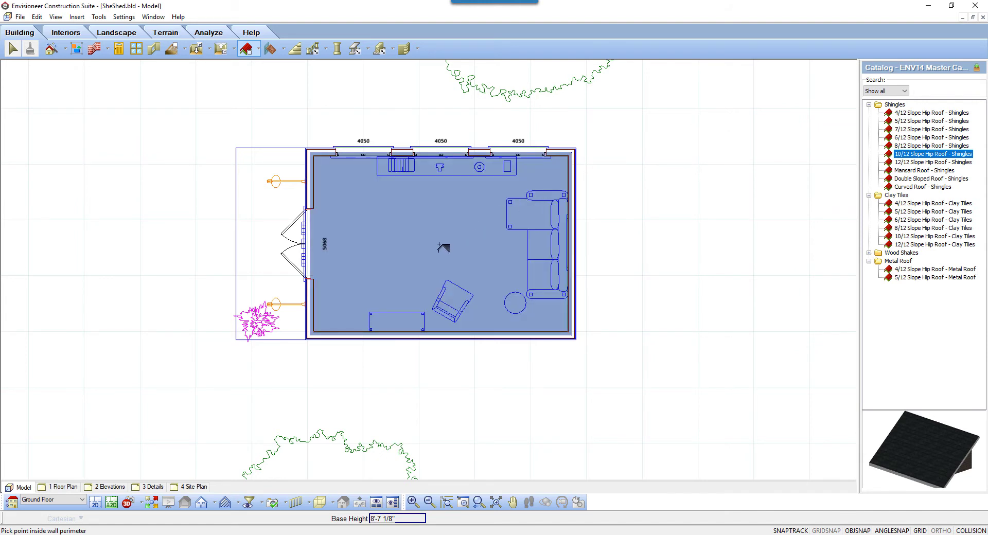
{"action": "left_click", "coordinate": [442, 249]}
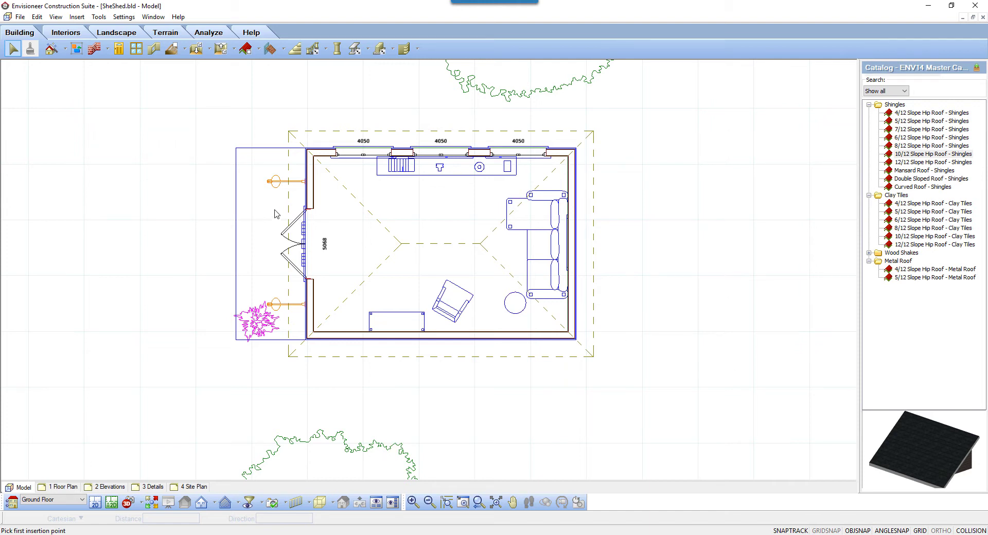
{"action": "left_click", "coordinate": [291, 203]}
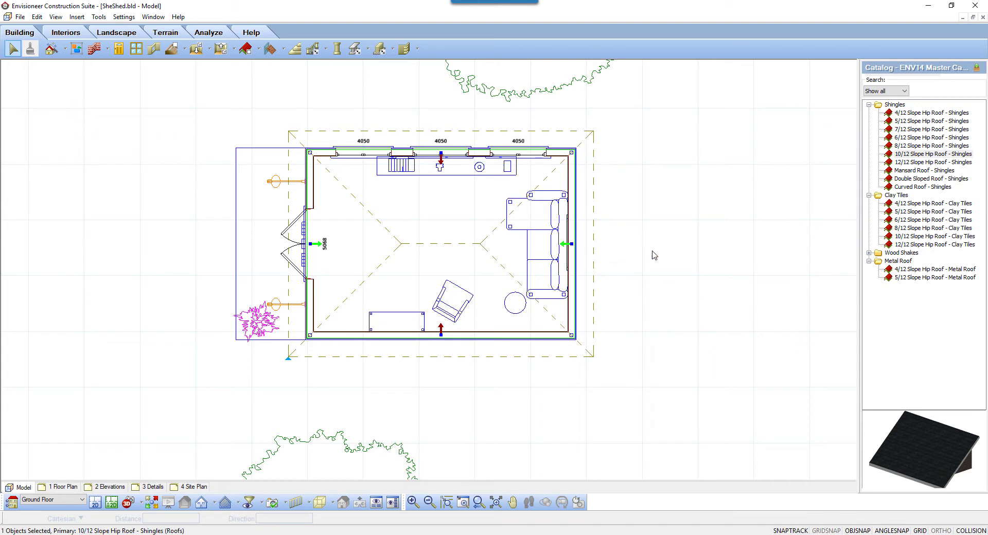
Step: Change the shed roof's shape from hip to Gable in its roof properties
{"action": "right_click", "coordinate": [618, 188]}
{"action": "left_click", "coordinate": [639, 215]}
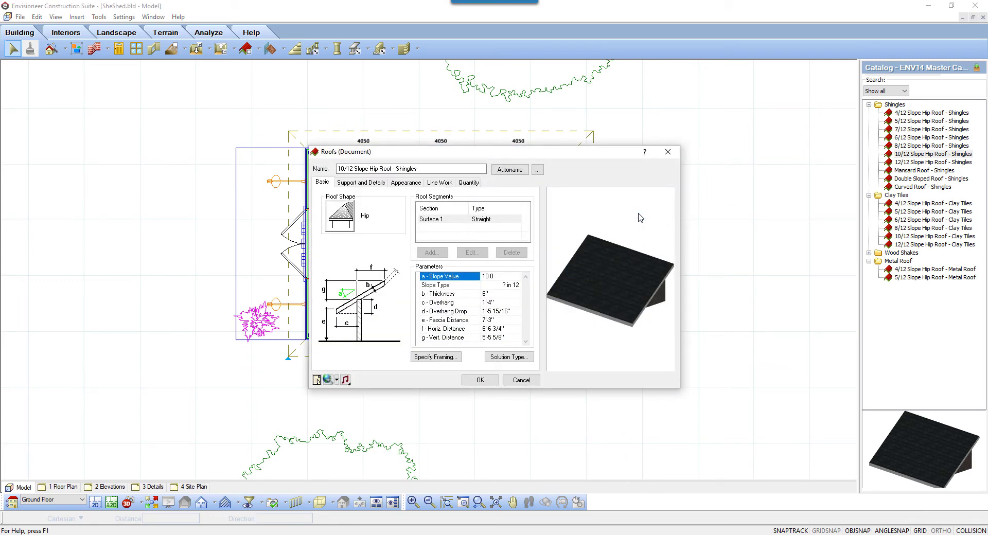
{"action": "left_click", "coordinate": [342, 218]}
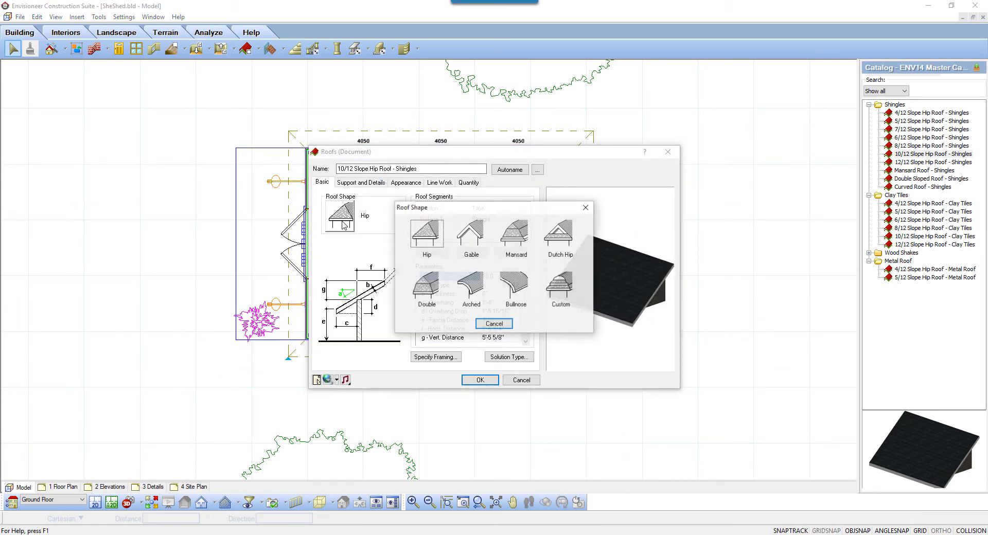
{"action": "left_click", "coordinate": [474, 242]}
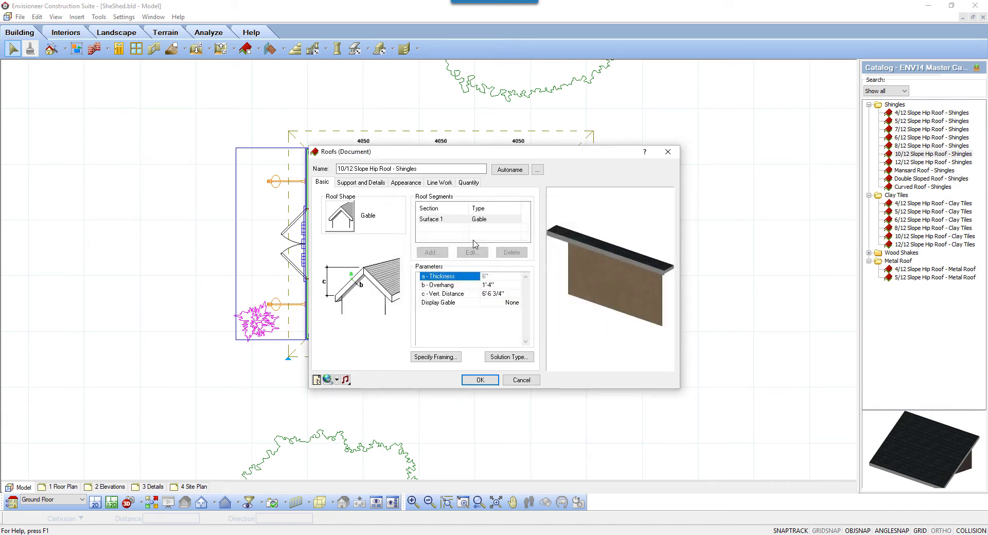
{"action": "left_click", "coordinate": [480, 380]}
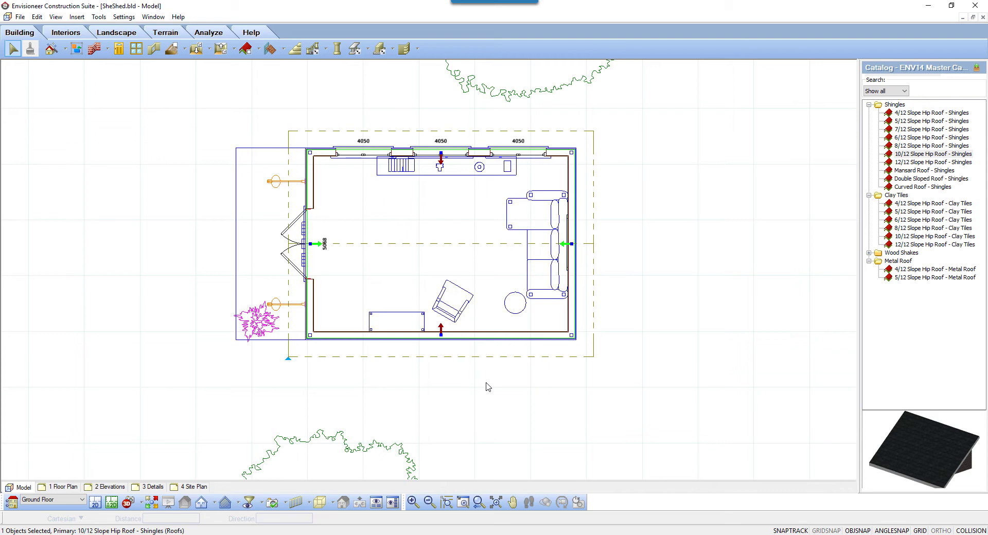
Step: Show the shed in 3D Perspective with only its wood framing displayed
{"action": "left_click", "coordinate": [140, 504]}
{"action": "left_click", "coordinate": [153, 468]}
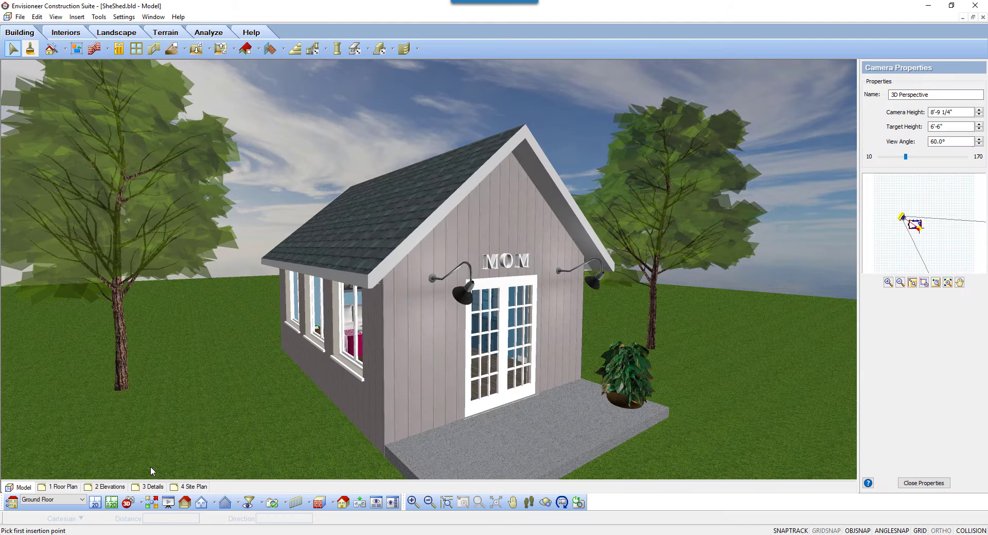
{"action": "left_click", "coordinate": [56, 16]}
{"action": "mouse_move", "coordinate": [101, 171]}
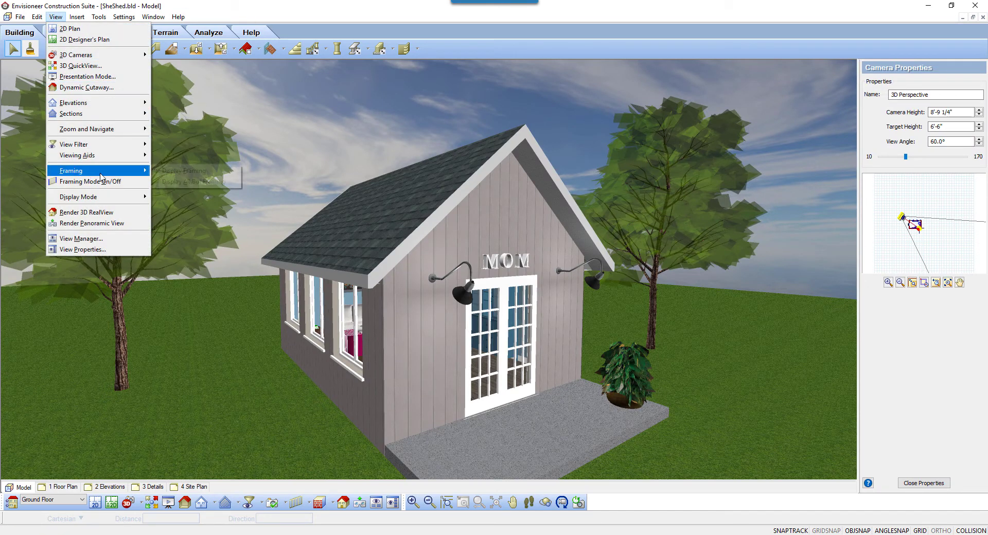
{"action": "left_click", "coordinate": [178, 172]}
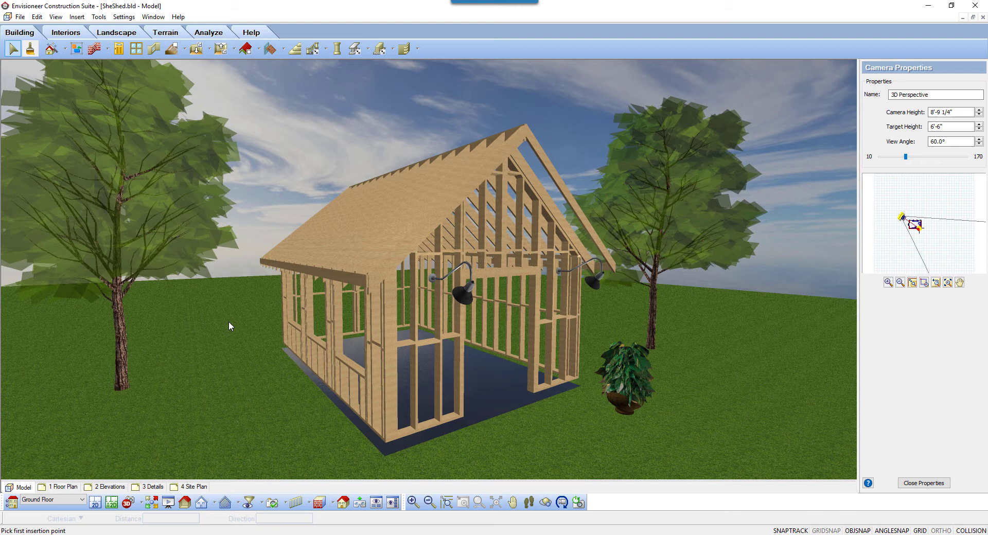
Step: Switch to Display All But Framing to see the finished shingled gable shed
{"action": "left_click", "coordinate": [56, 17]}
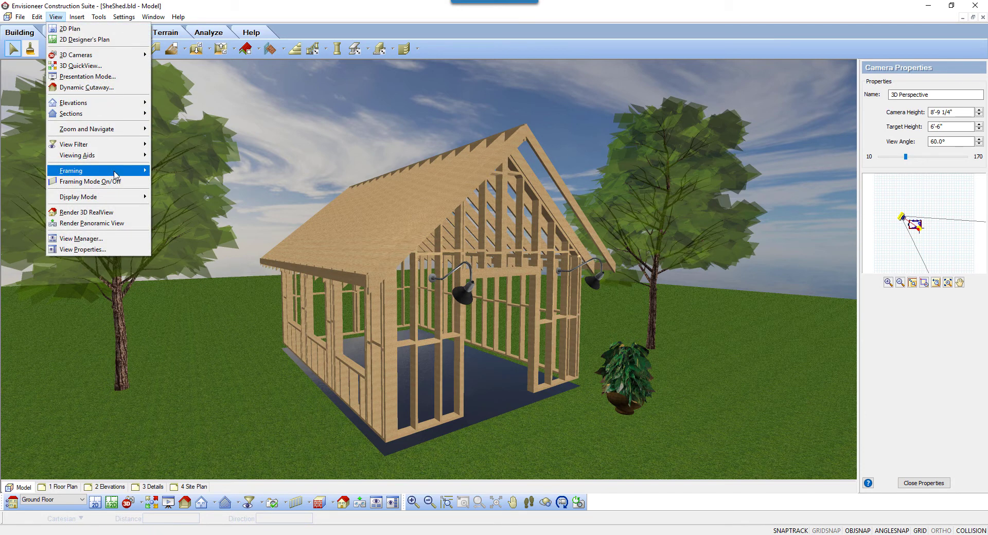
{"action": "mouse_move", "coordinate": [114, 172]}
{"action": "left_click", "coordinate": [190, 182]}
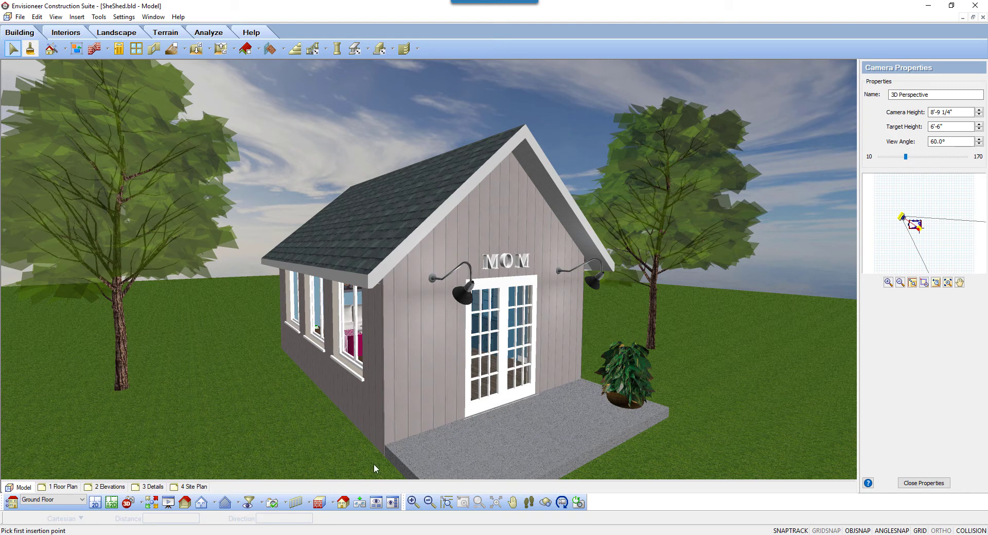
Step: Give the front 2 x 6 Cement Board Panel wall a Level top at 8'1 1/8" height
{"action": "right_click", "coordinate": [420, 372]}
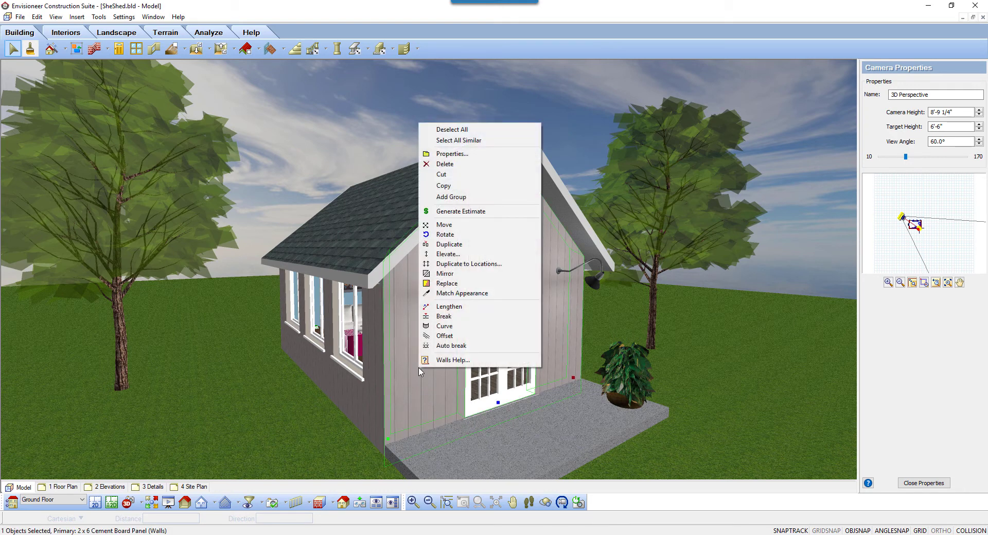
{"action": "left_click", "coordinate": [484, 161]}
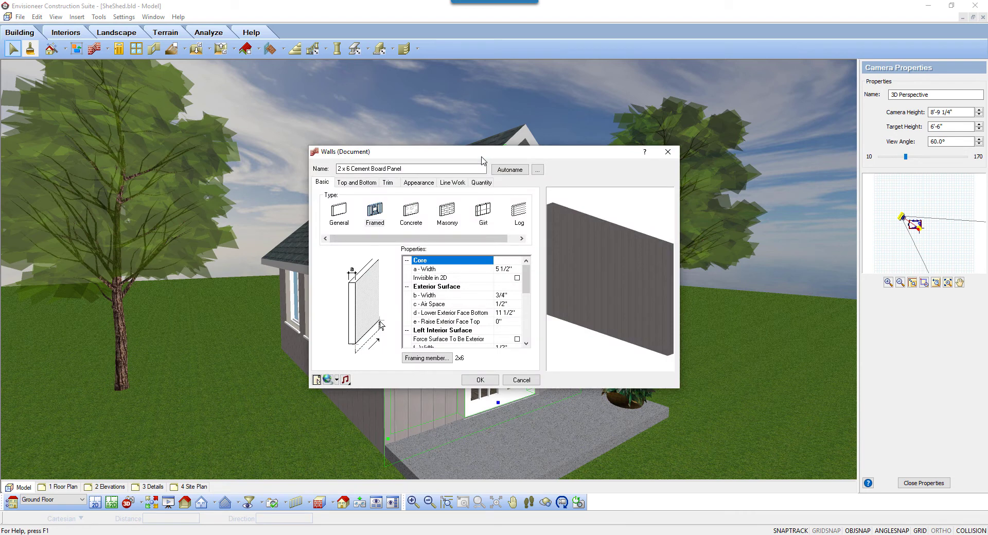
{"action": "left_click", "coordinate": [358, 182]}
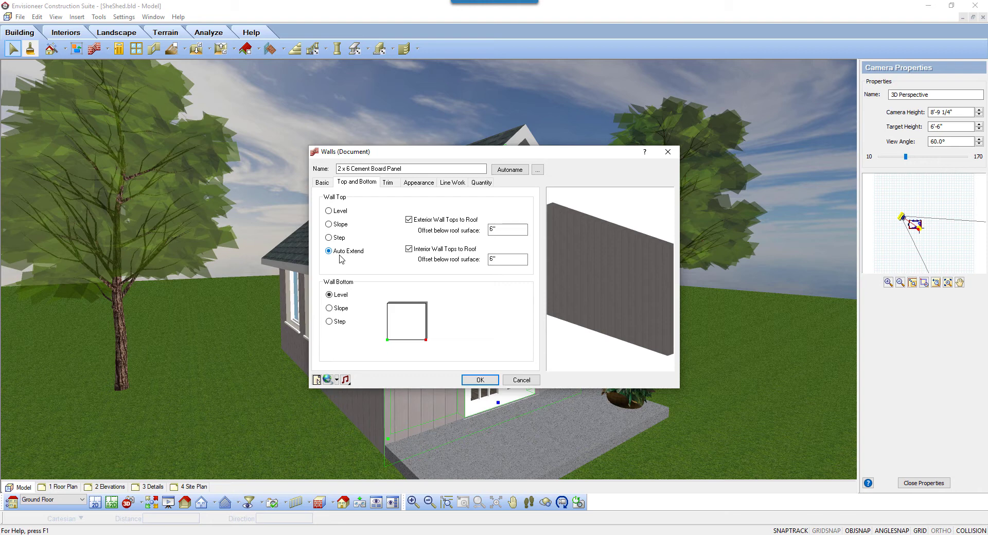
{"action": "left_click", "coordinate": [329, 211]}
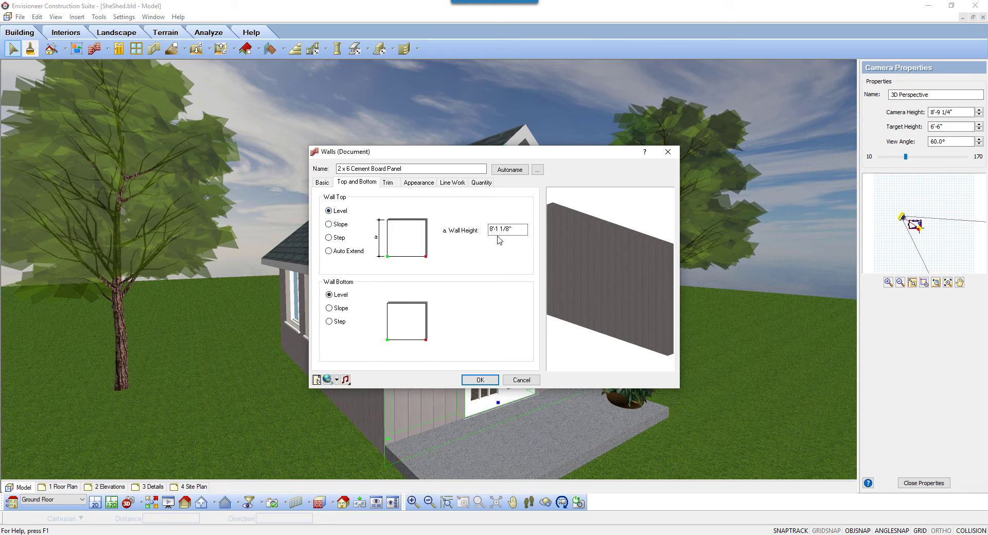
{"action": "left_click", "coordinate": [484, 381]}
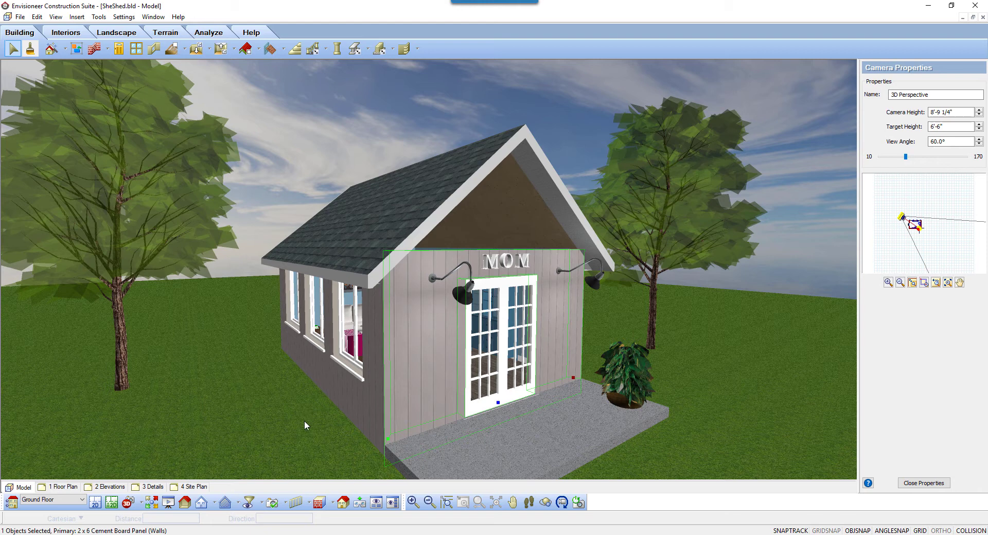
Step: Place the 10/12 Slope Hip Roof over the walls in 2D plan and set Display Gable to Surface
{"action": "left_click", "coordinate": [97, 503]}
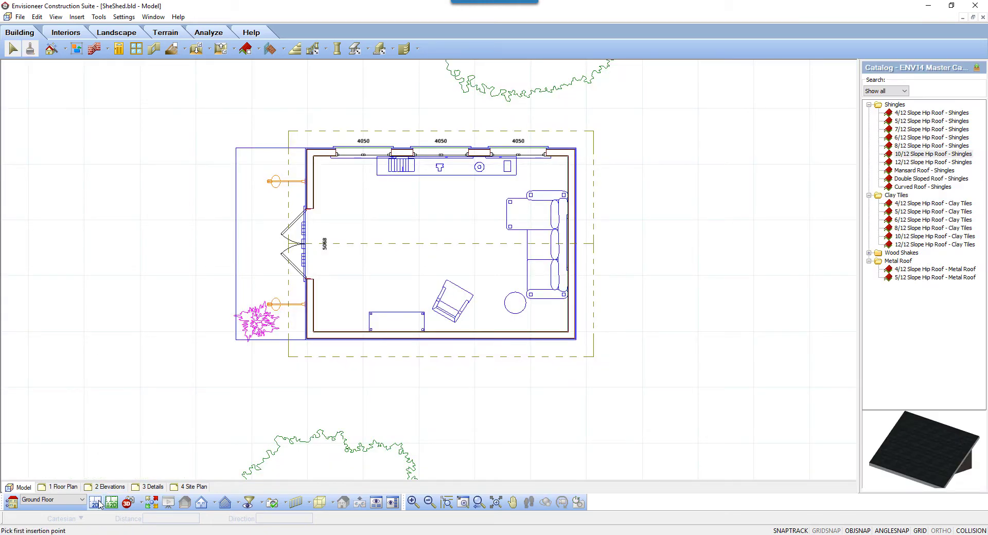
{"action": "left_click", "coordinate": [289, 286]}
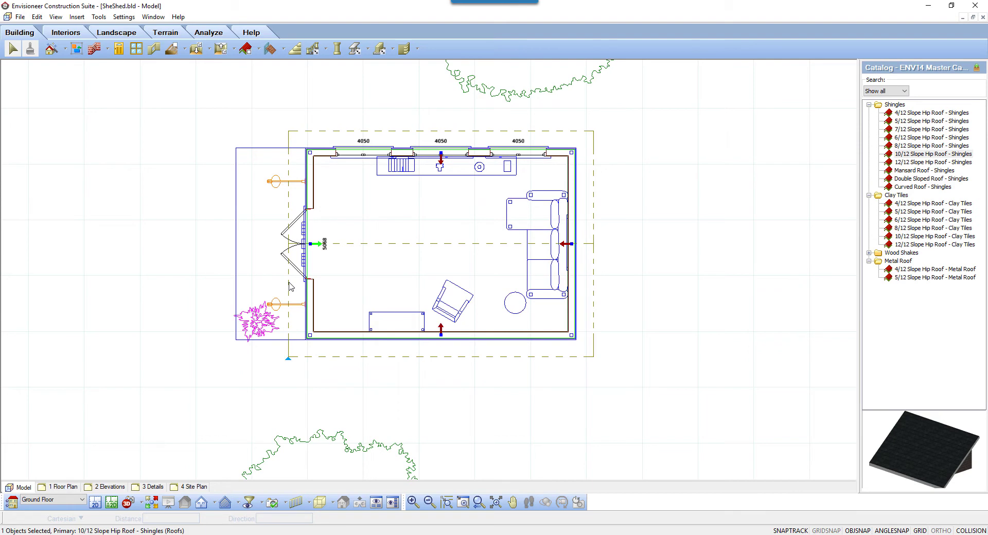
{"action": "right_click", "coordinate": [290, 286]}
{"action": "left_click", "coordinate": [347, 283]}
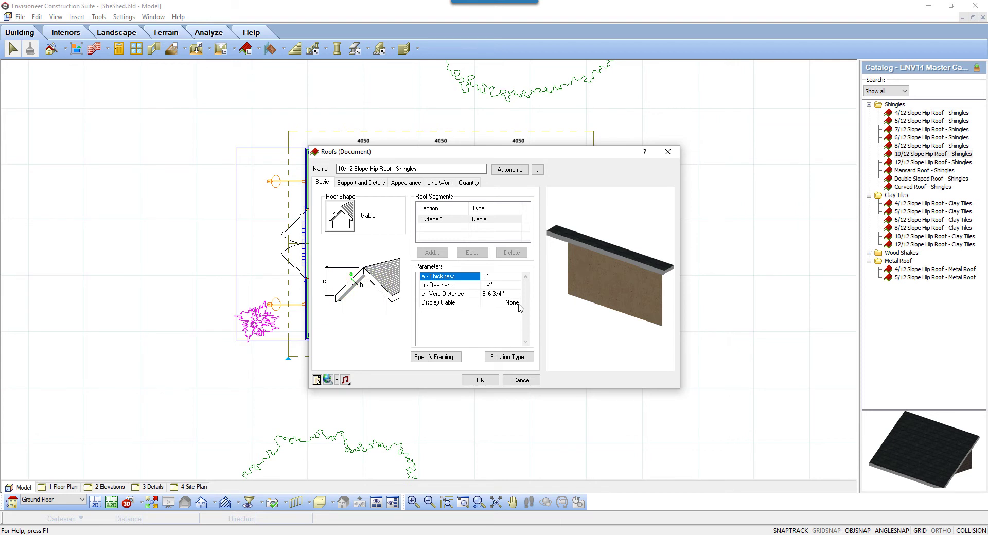
{"action": "left_click", "coordinate": [520, 308]}
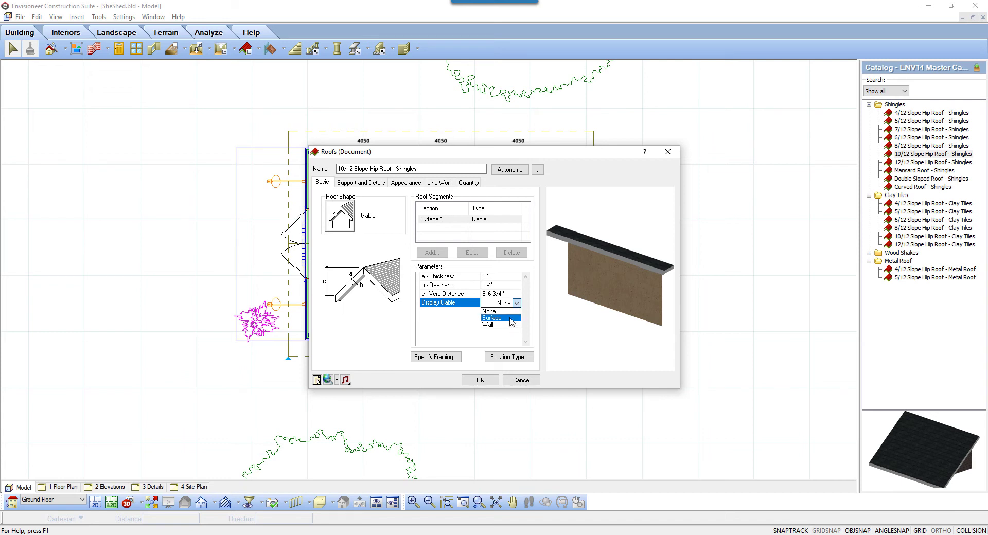
{"action": "left_click", "coordinate": [510, 318]}
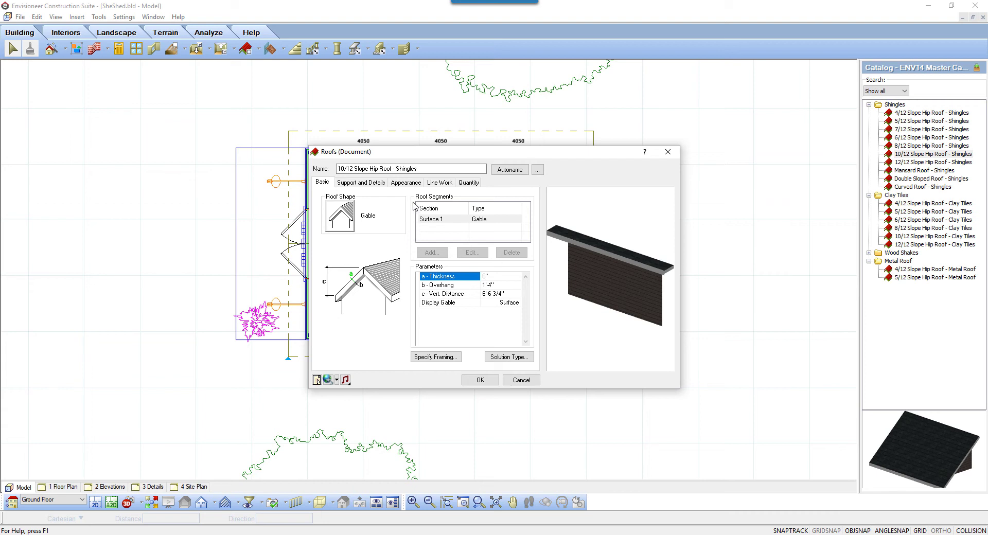
{"action": "left_click", "coordinate": [410, 183]}
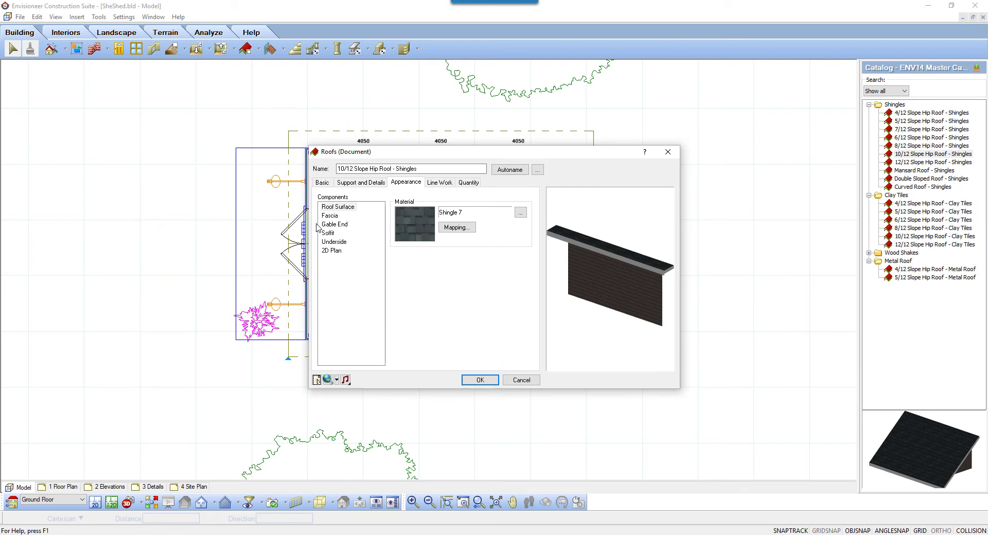
{"action": "left_click", "coordinate": [335, 225]}
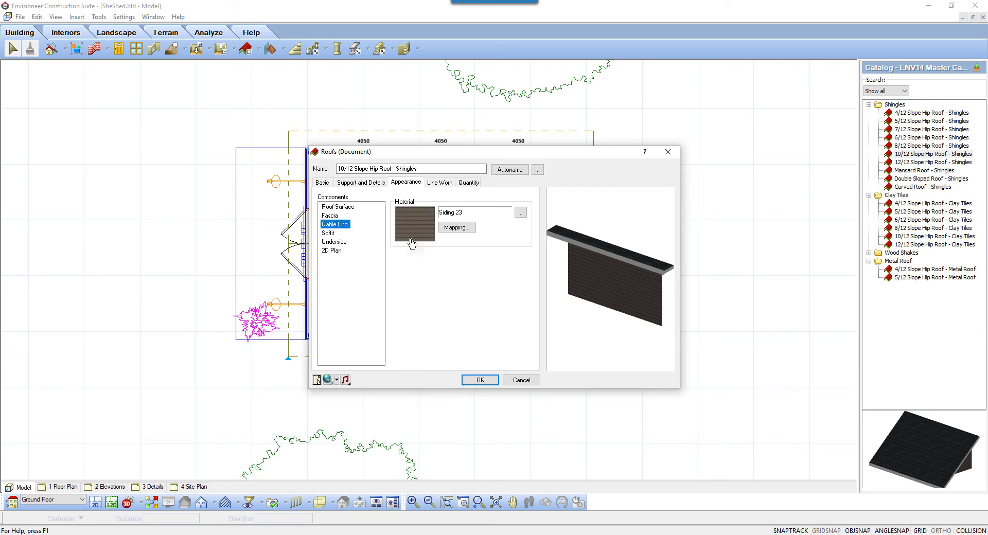
{"action": "left_click", "coordinate": [327, 186]}
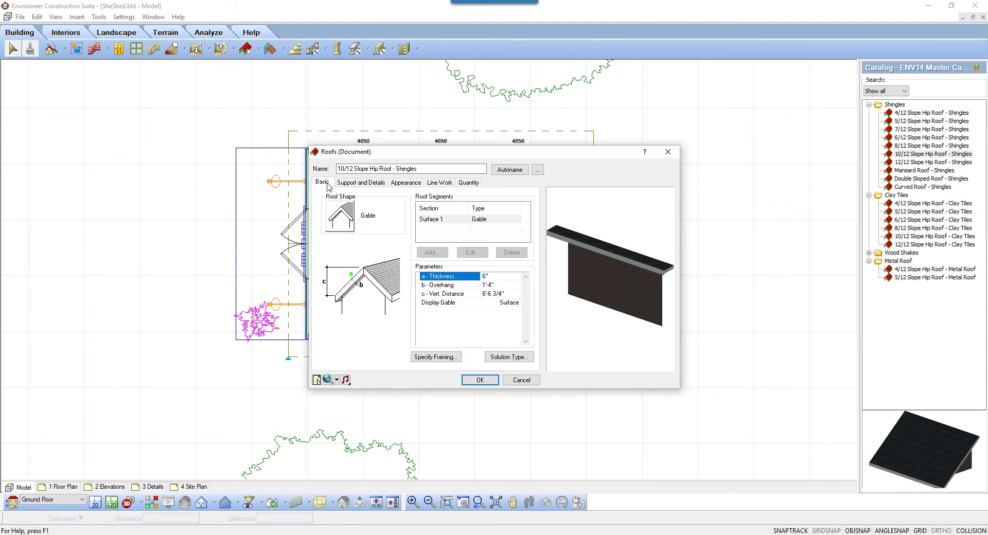
{"action": "left_click", "coordinate": [517, 305]}
Step: Set Display Gable to Wall with wall type 2 x 6 Cement Scallop Siding and apply
{"action": "left_click", "coordinate": [506, 324]}
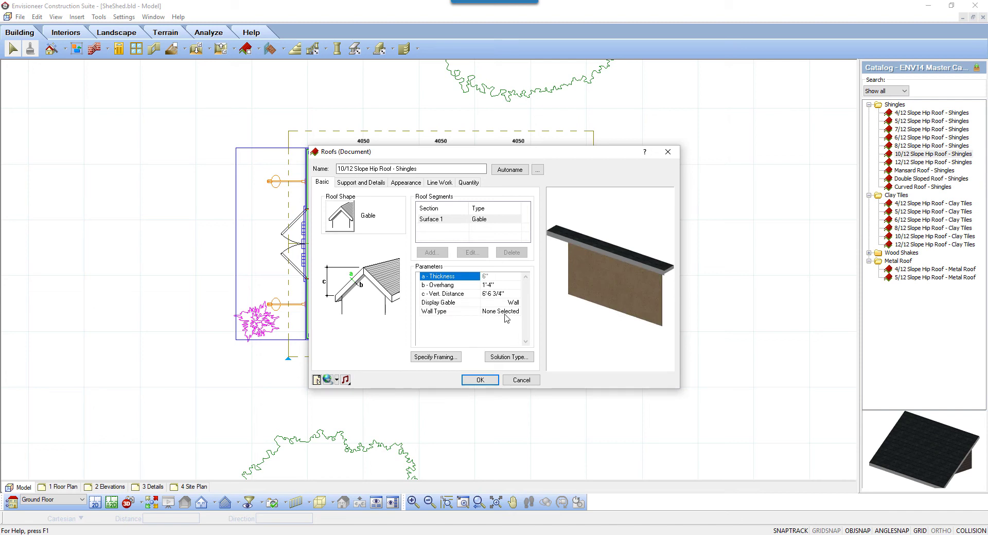
{"action": "left_click", "coordinate": [514, 313]}
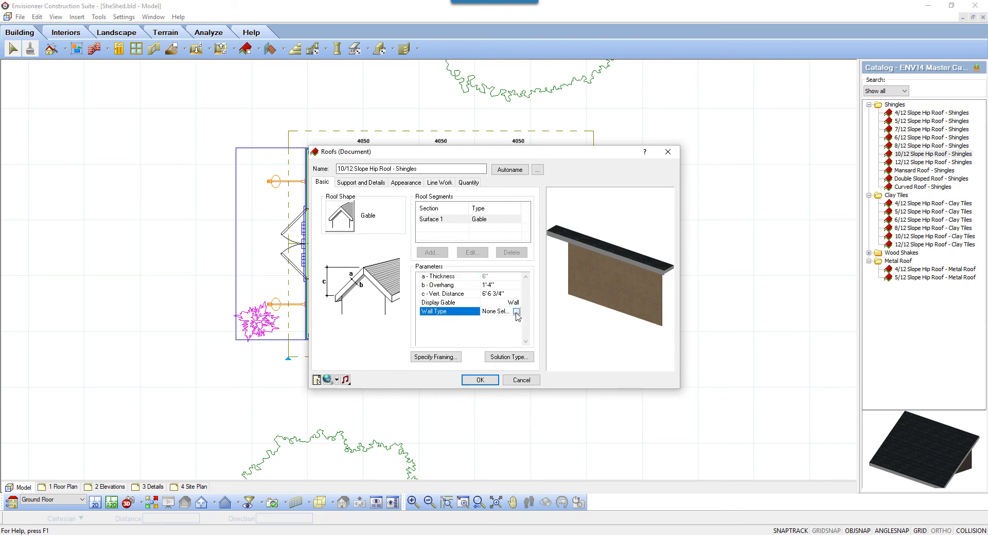
{"action": "left_click", "coordinate": [516, 311]}
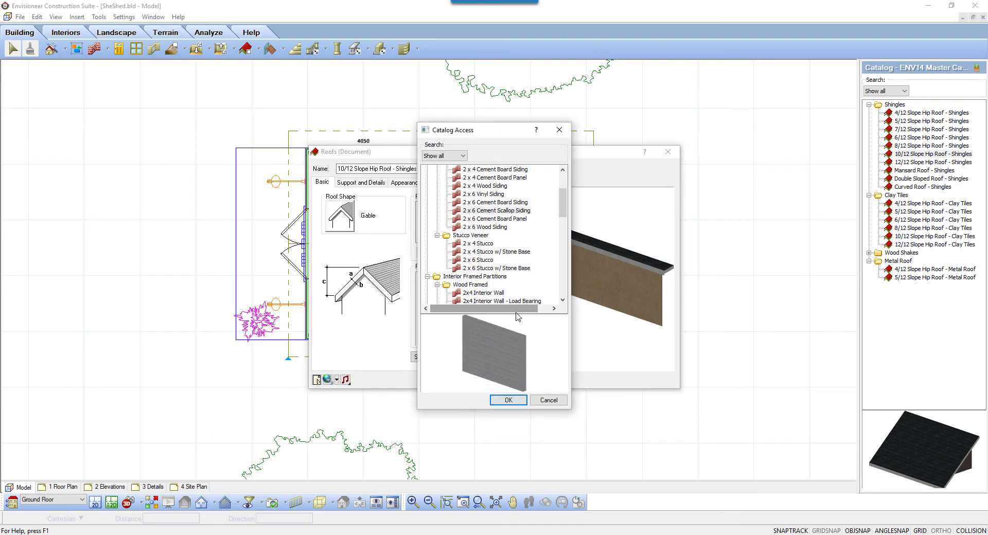
{"action": "left_click", "coordinate": [528, 212]}
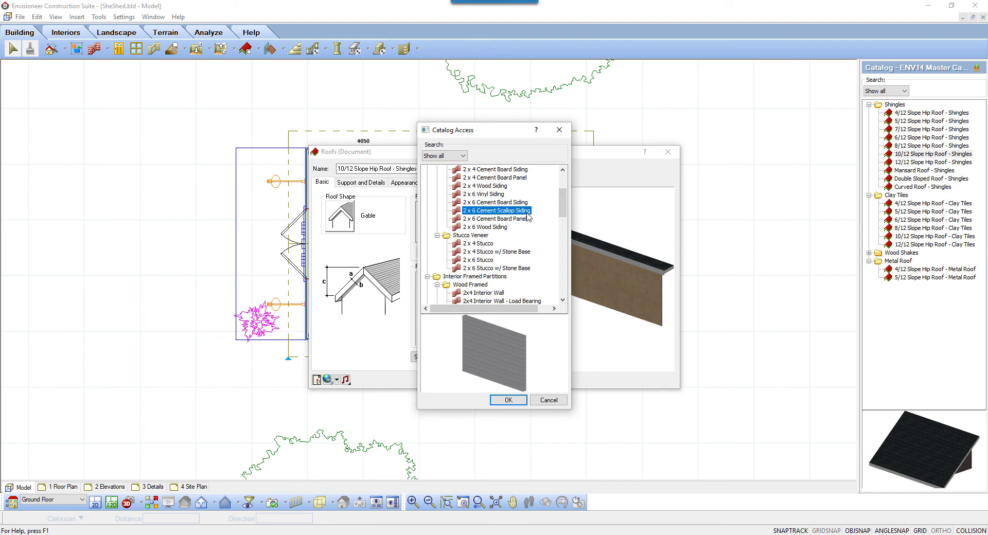
{"action": "left_click", "coordinate": [508, 400]}
{"action": "left_click", "coordinate": [496, 383]}
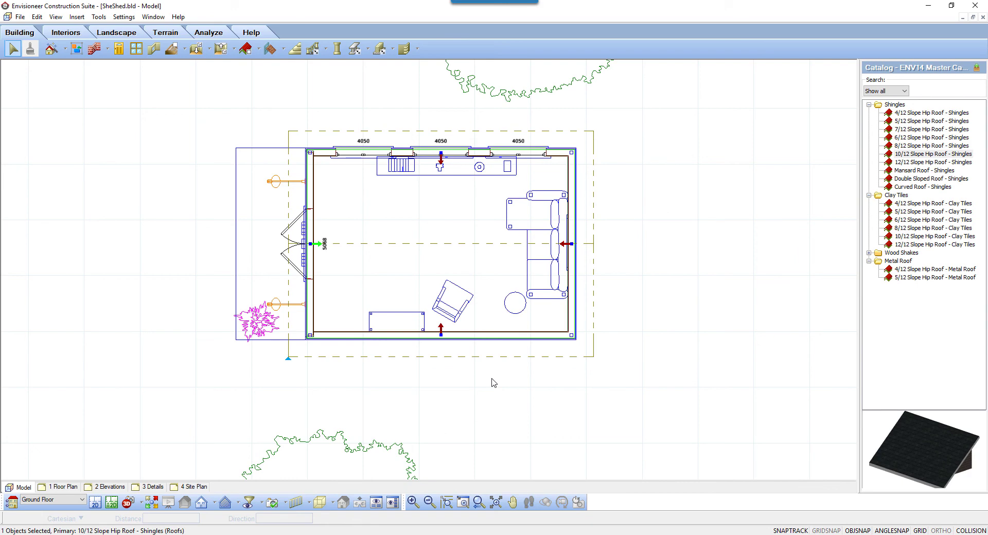
Step: Show the shed in 3D perspective with only its wood framing displayed
{"action": "left_click", "coordinate": [127, 503]}
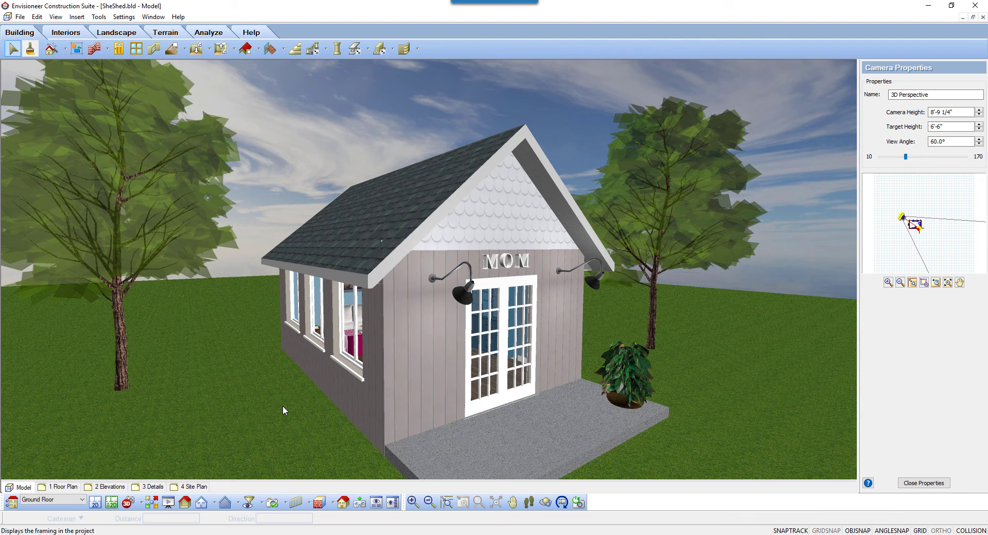
{"action": "left_click", "coordinate": [55, 17]}
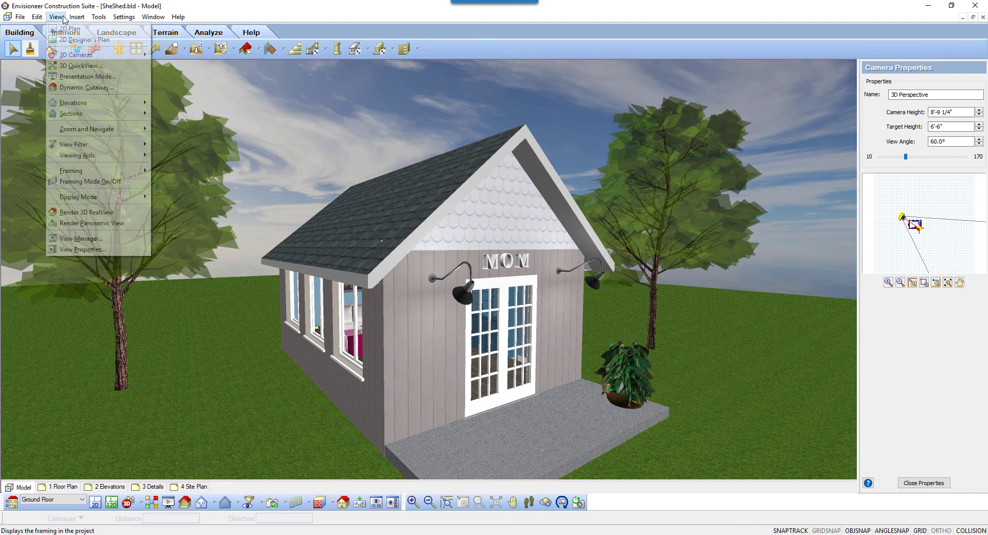
{"action": "mouse_move", "coordinate": [103, 171]}
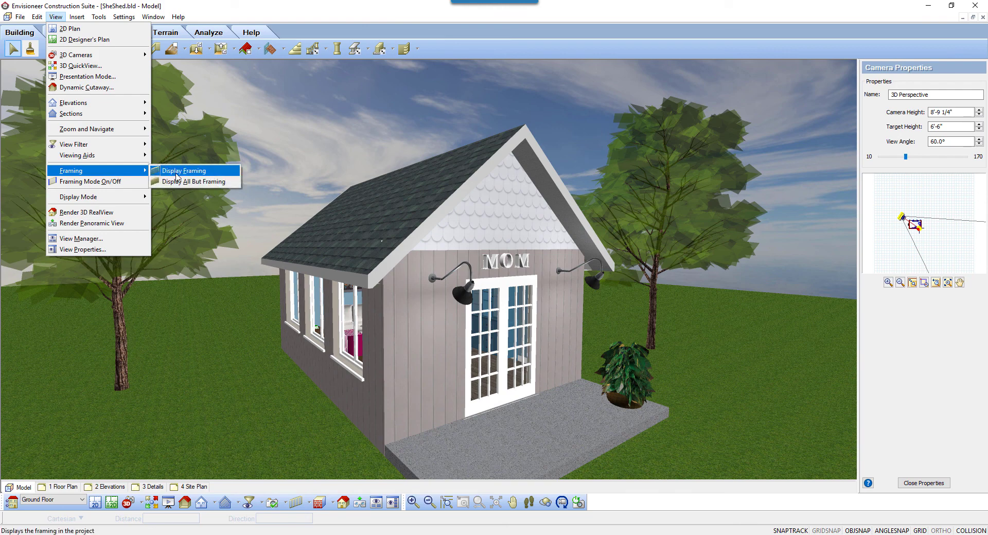
{"action": "left_click", "coordinate": [175, 172]}
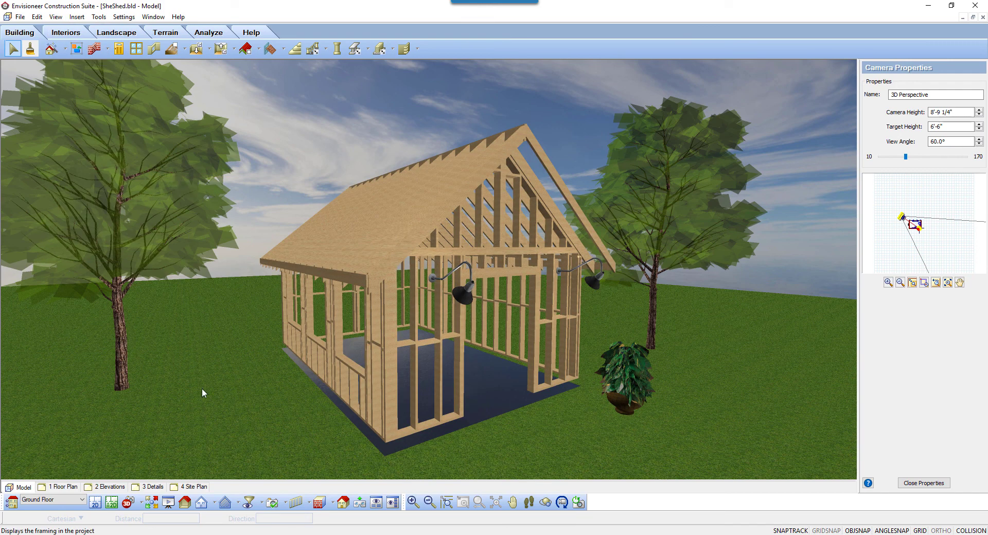
Step: Switch to Display All But Framing to see the scallop-siding gable exterior
{"action": "left_click", "coordinate": [59, 18]}
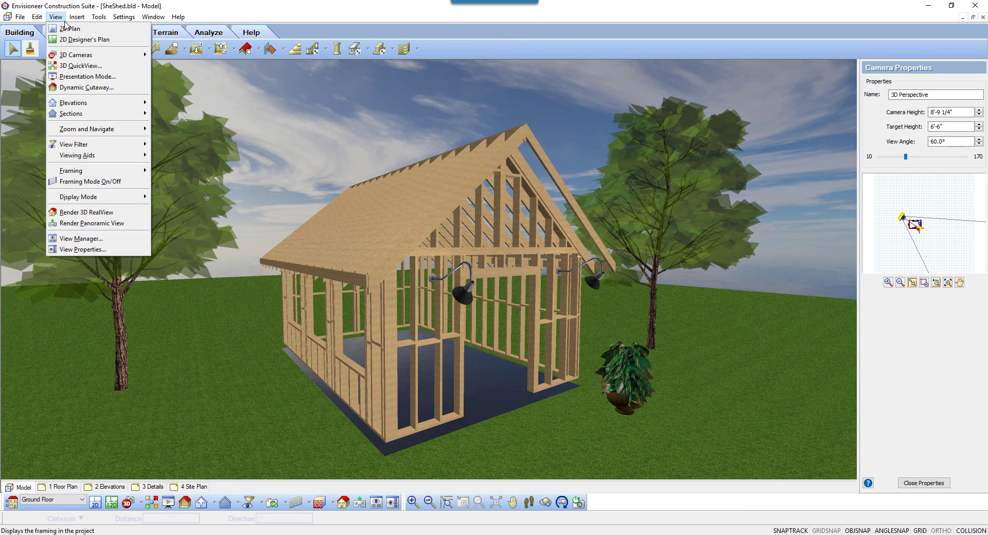
{"action": "mouse_move", "coordinate": [120, 173]}
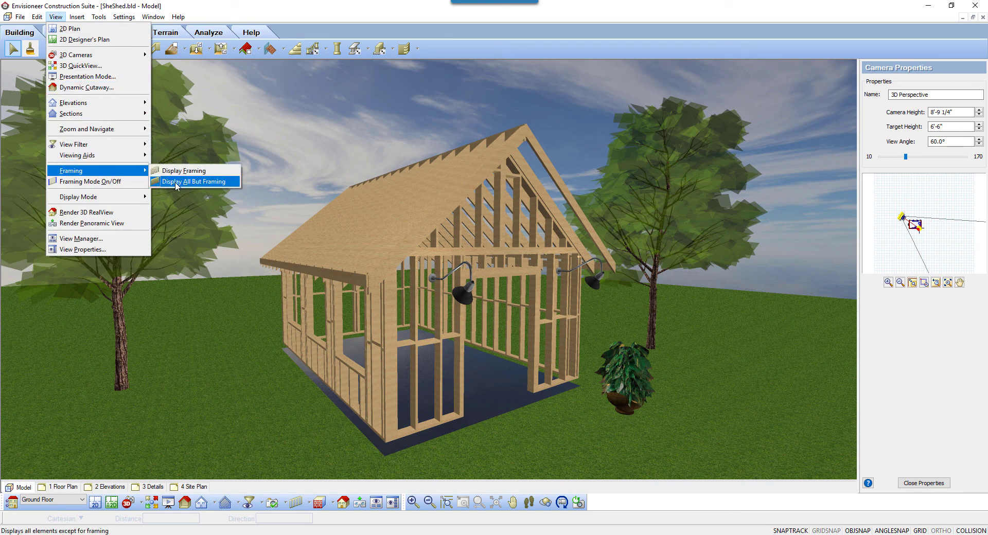
{"action": "left_click", "coordinate": [177, 182]}
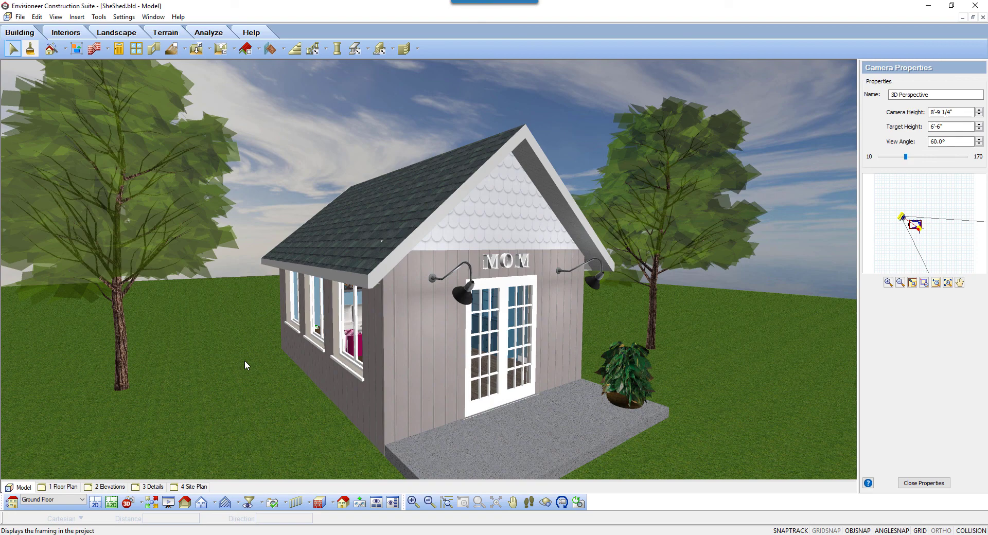